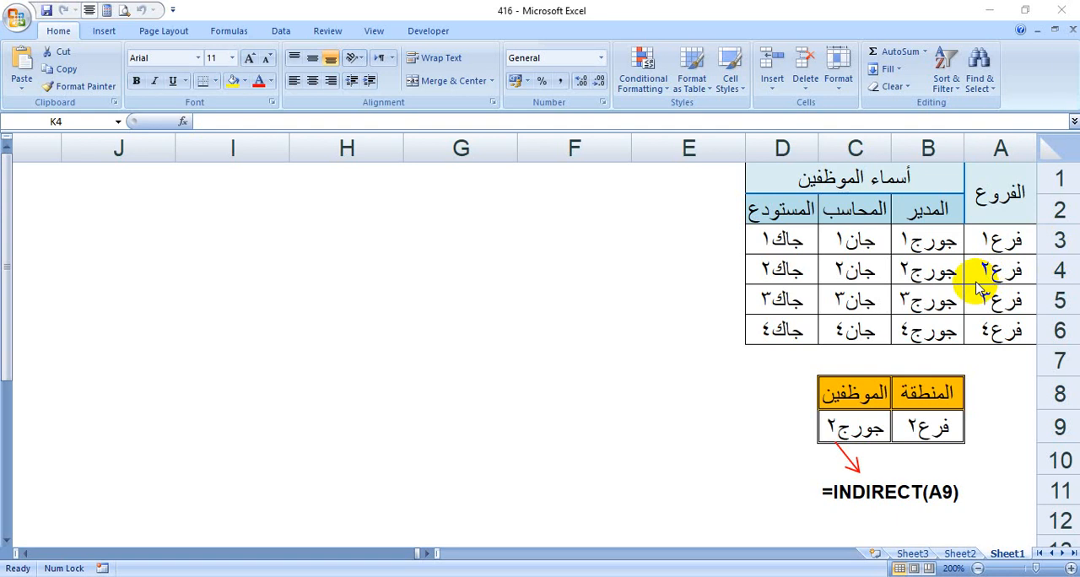
key(XF86MonBrightnessDown)
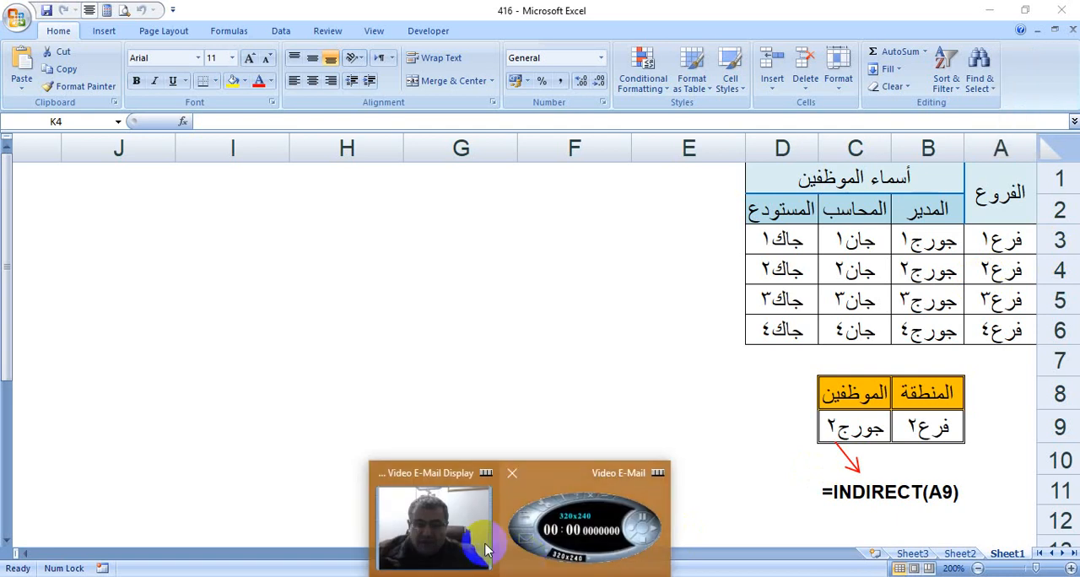
click(447, 545)
click(636, 430)
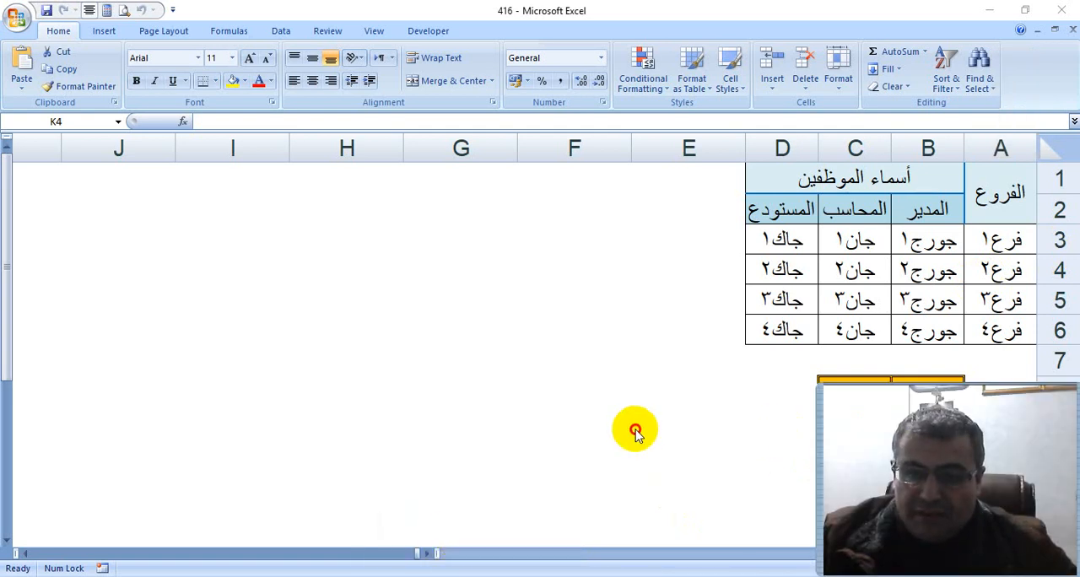
drag(817, 457, 431, 432)
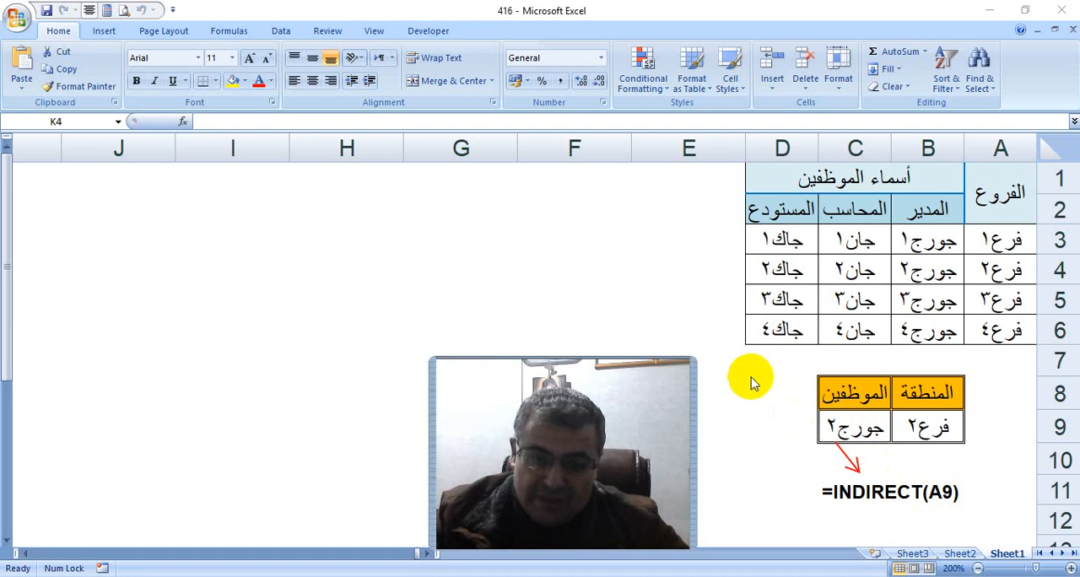
Choose فرع١ as the region in B9 and pick that branch's accountant from the employee list in C9
click(917, 418)
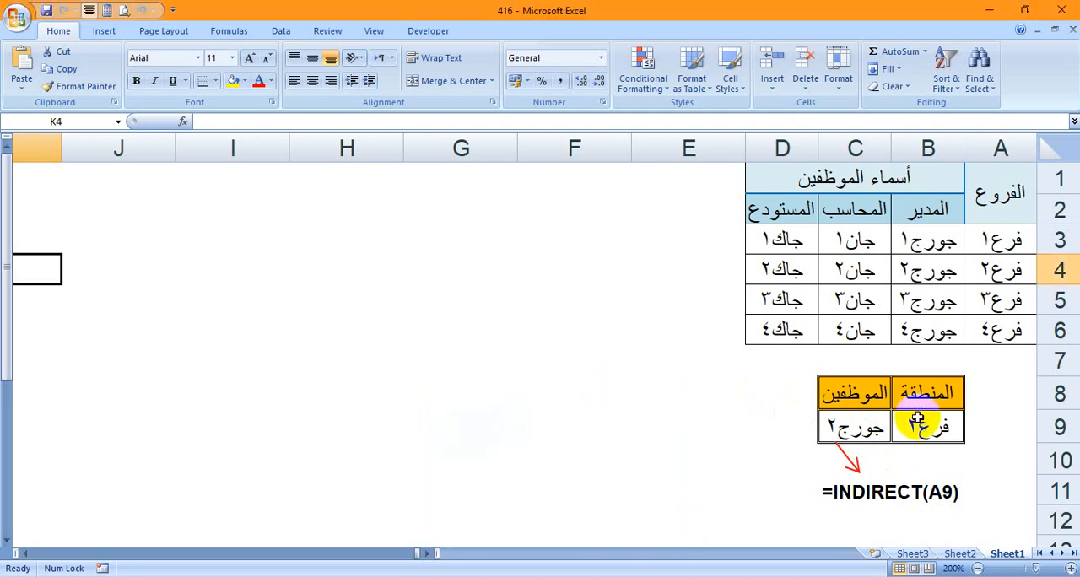
click(918, 422)
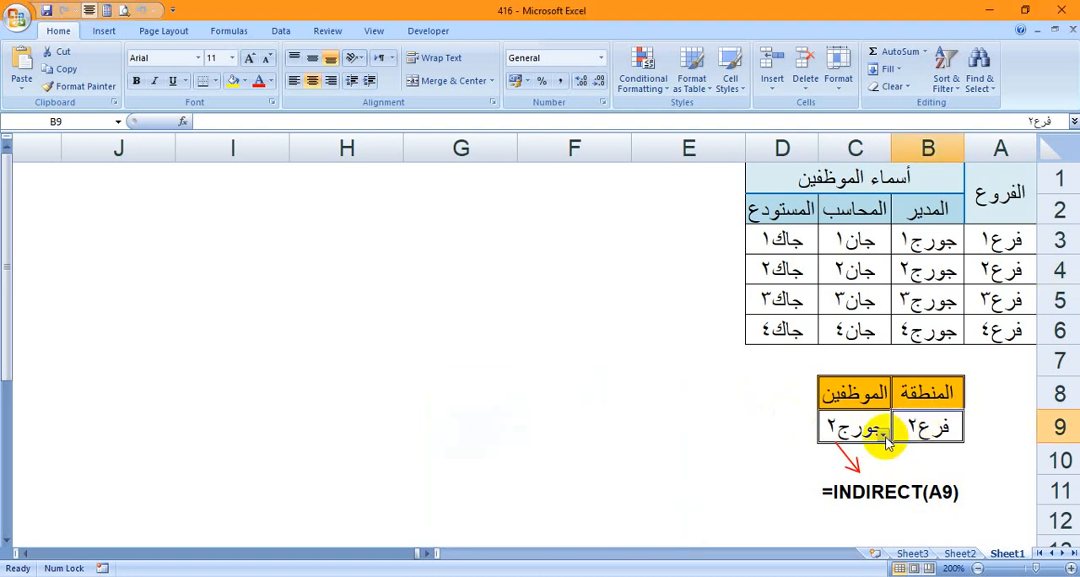
click(885, 435)
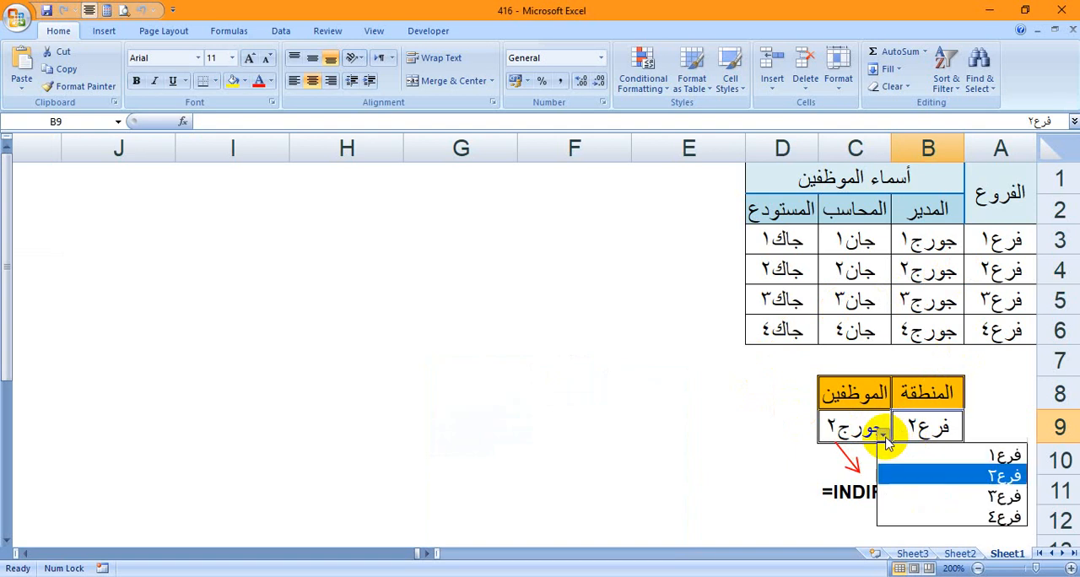
click(935, 457)
click(835, 432)
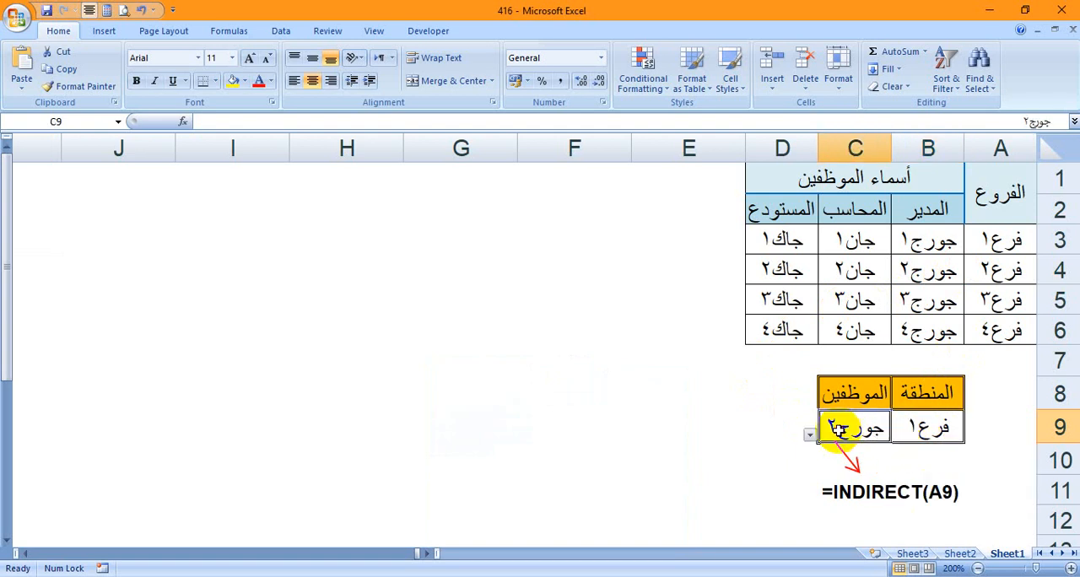
click(811, 435)
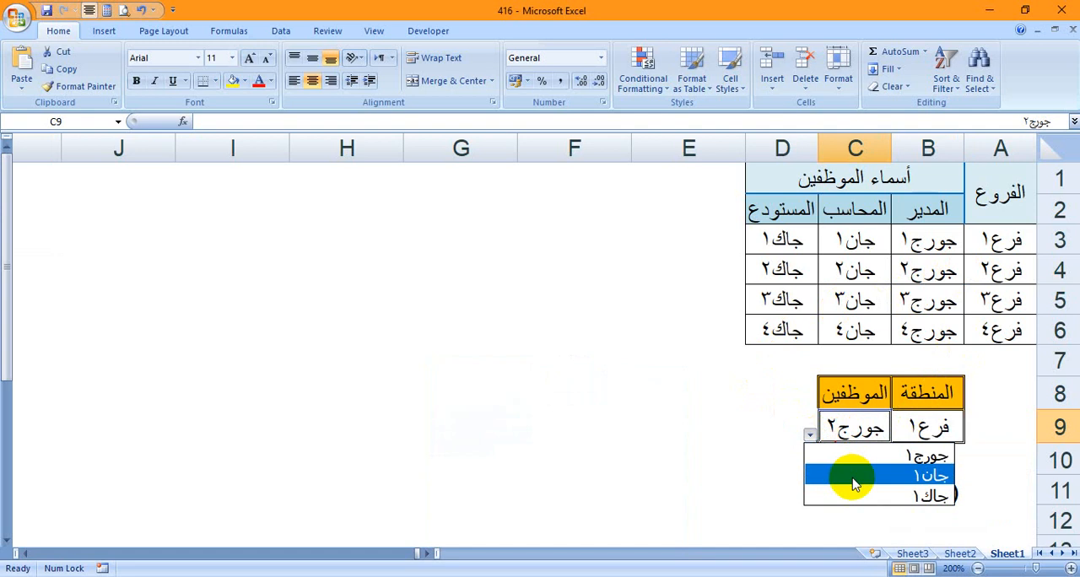
click(851, 475)
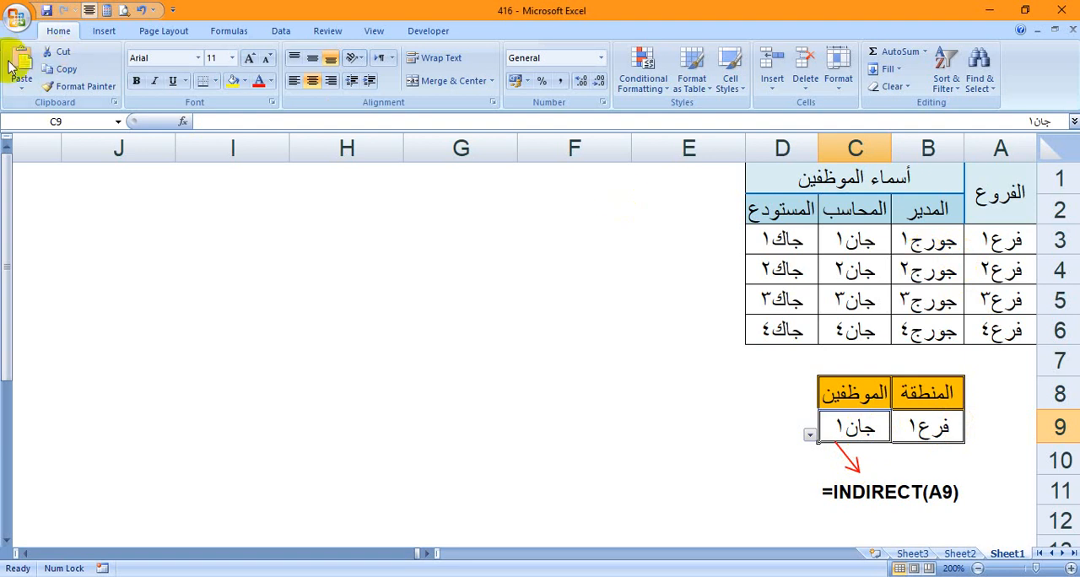
Go to the named ranges فرع١ and فرع٣ to see which employee cells each one covers
click(119, 122)
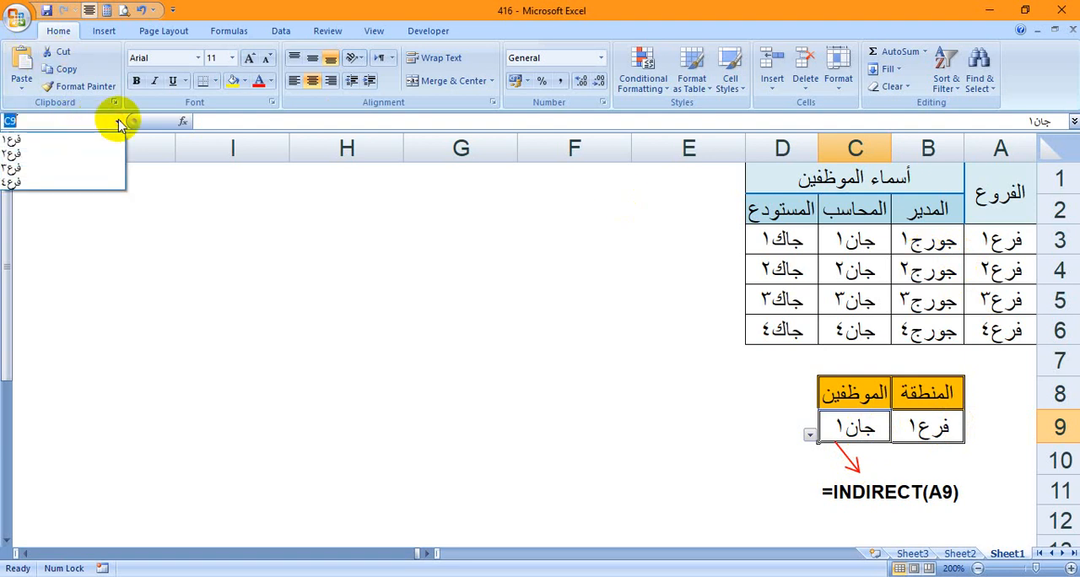
click(26, 140)
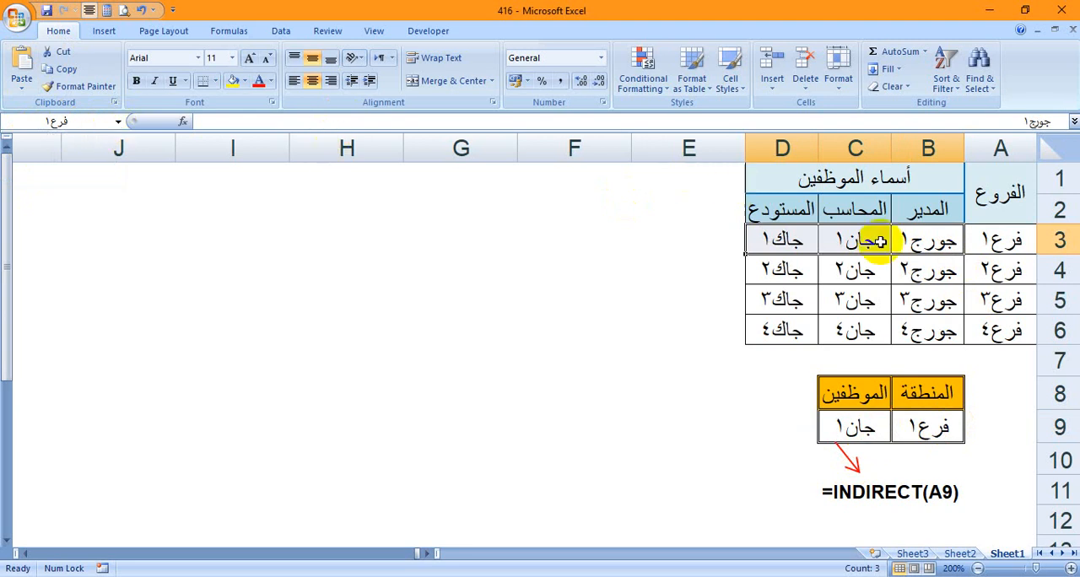
click(118, 123)
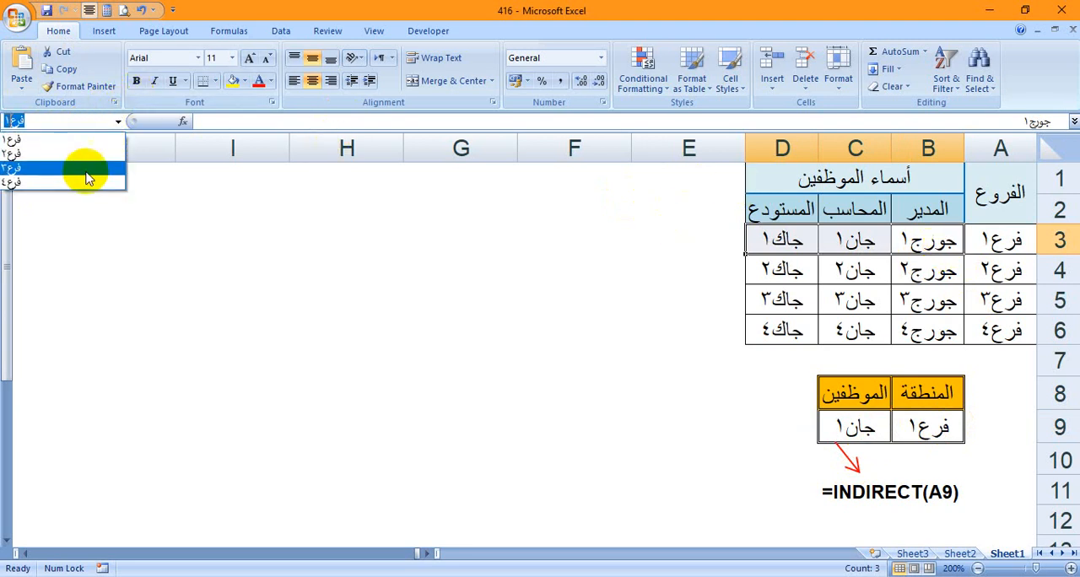
click(89, 177)
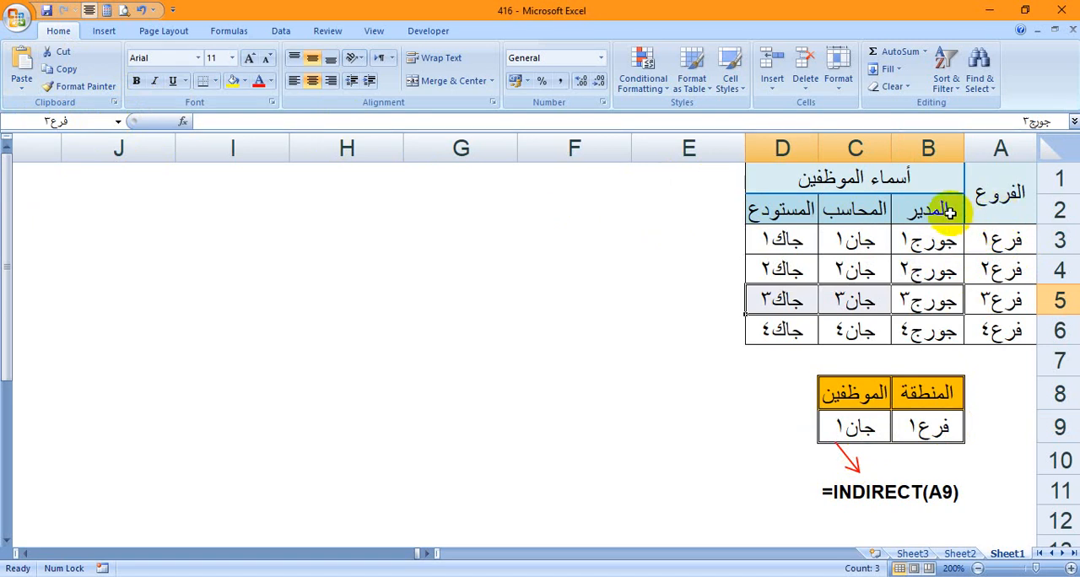
Select the employee cells B3:D6 and review the workbook's defined names and their references in the Name Manager
drag(942, 238, 789, 305)
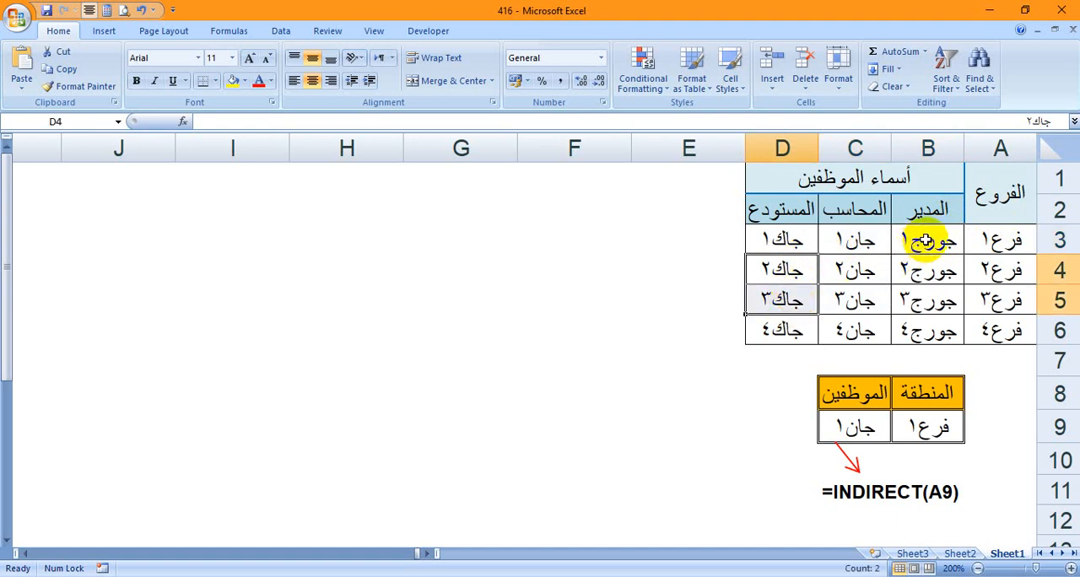
drag(926, 239, 775, 329)
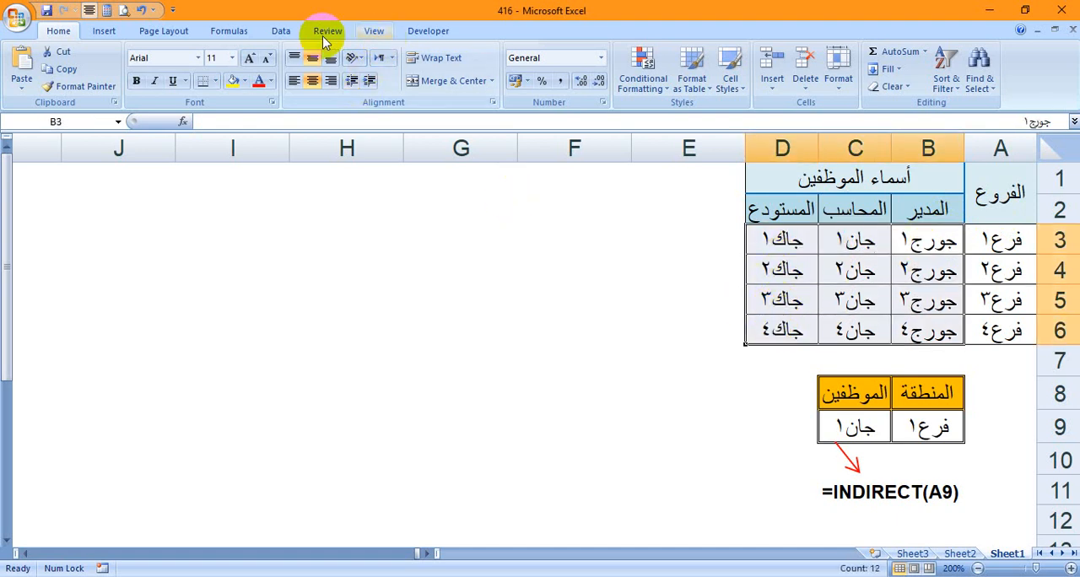
click(279, 31)
click(237, 32)
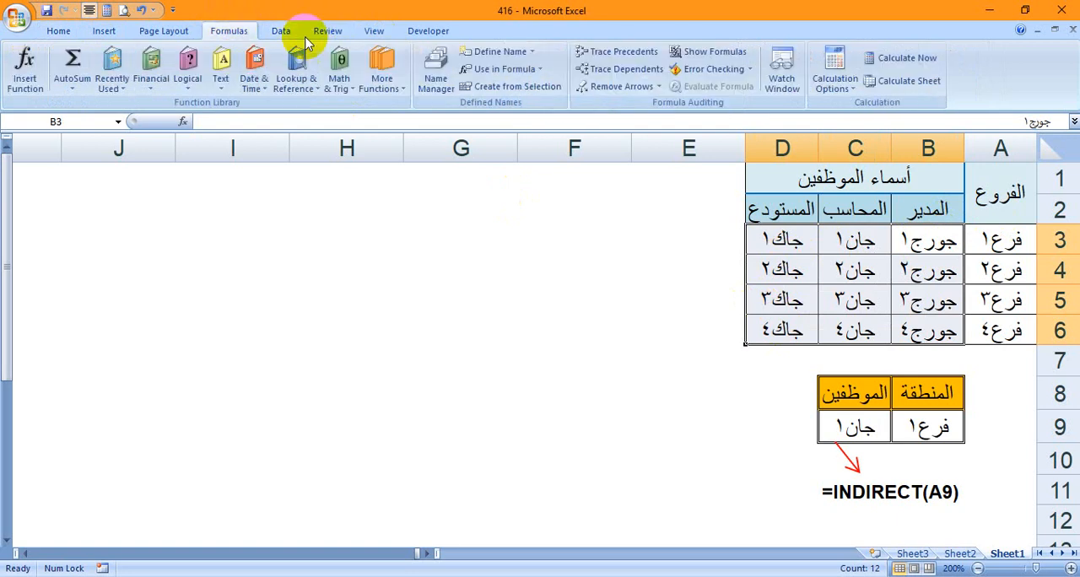
click(438, 83)
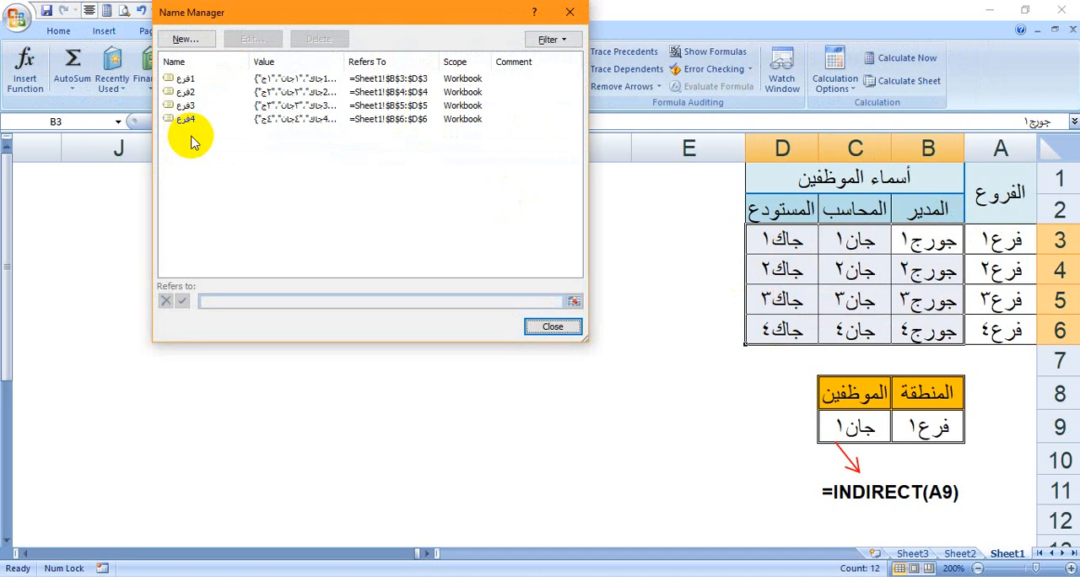
click(570, 12)
click(481, 86)
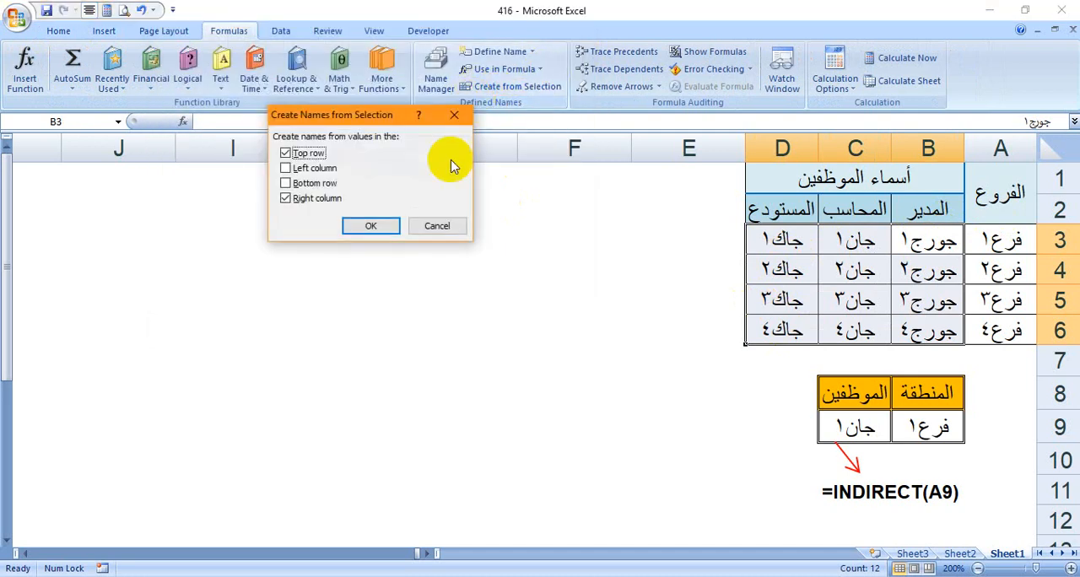
click(285, 197)
click(288, 153)
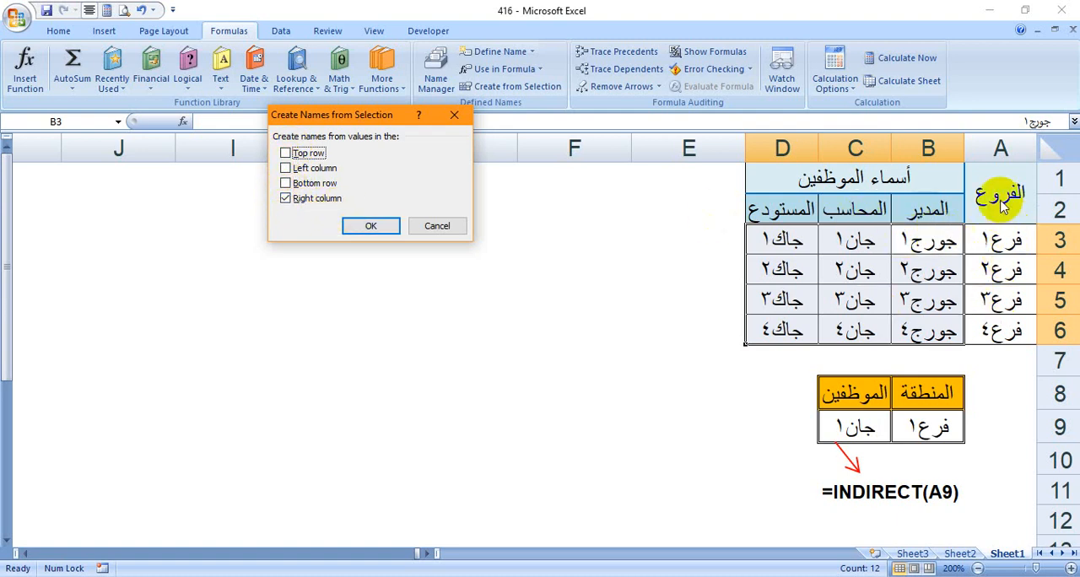
click(454, 114)
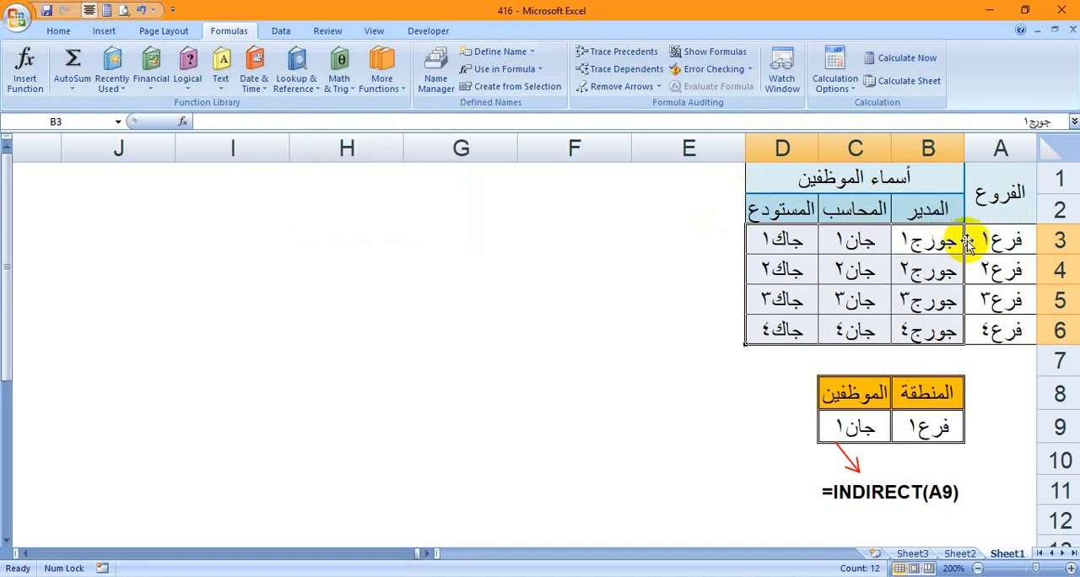
Try Create from Selection on A3:D6 with only the right column supplying the names, and cancel it
drag(983, 242, 785, 331)
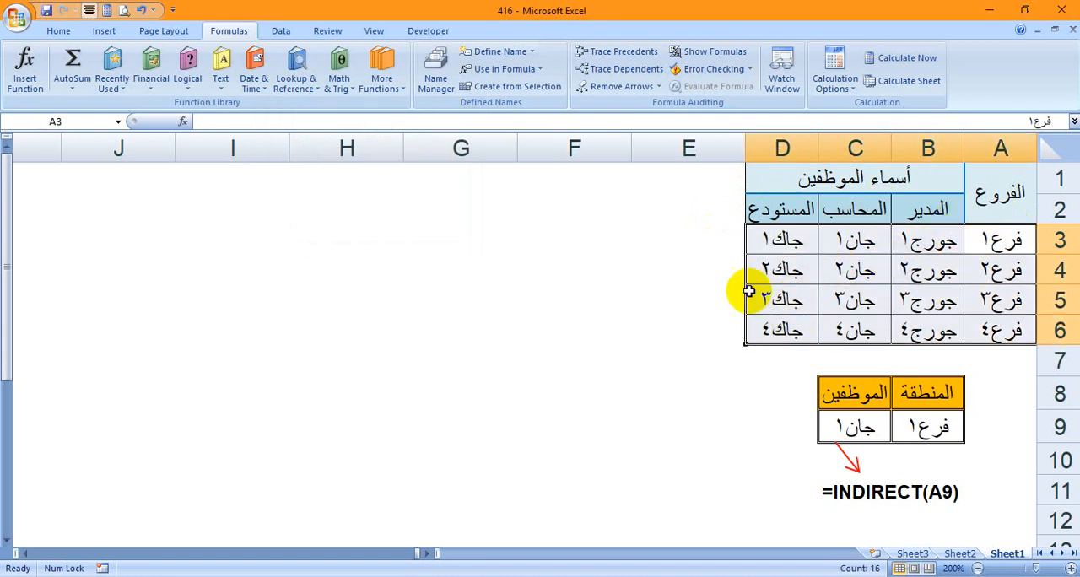
click(465, 90)
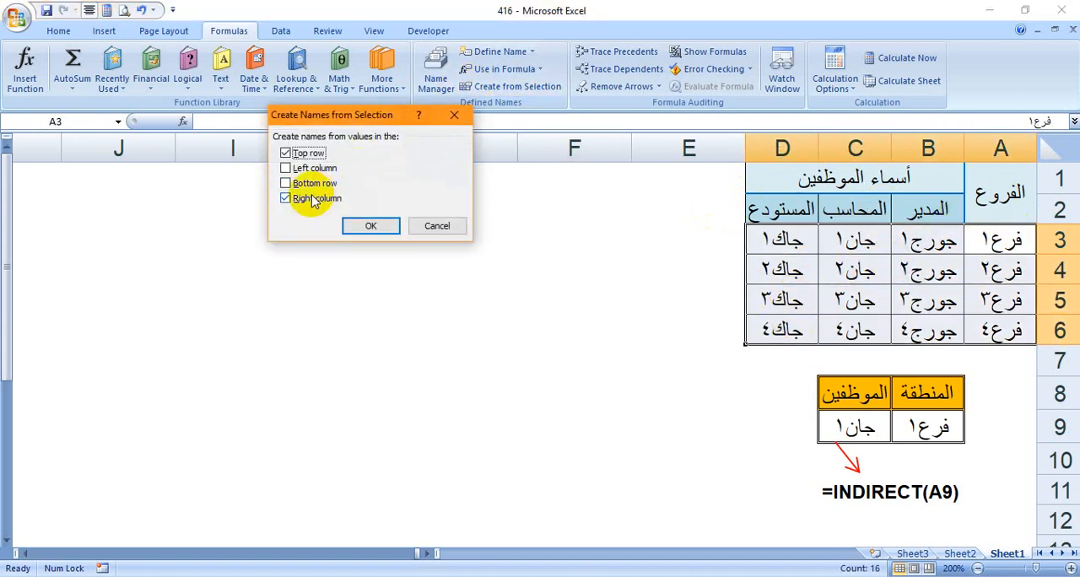
click(285, 152)
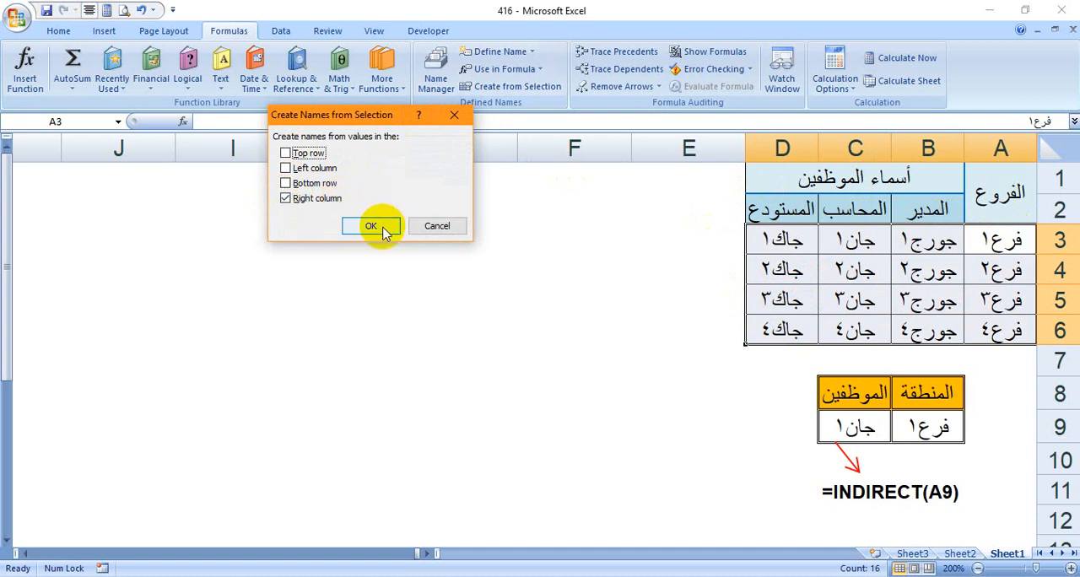
click(431, 228)
Check the range names assigned to the employee cells B3:D3 and B4:D4
click(1007, 241)
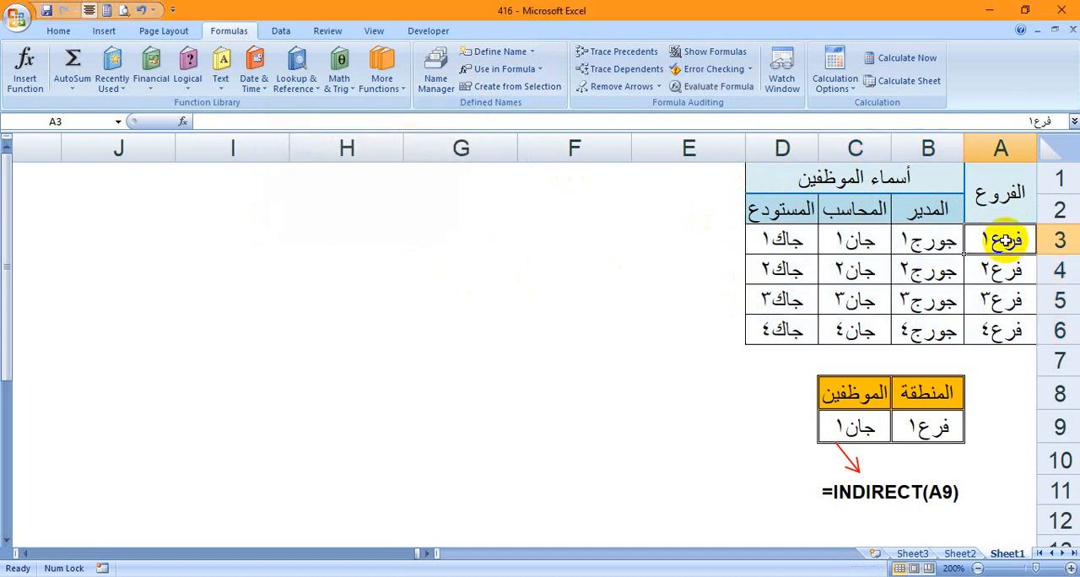
drag(923, 242, 762, 238)
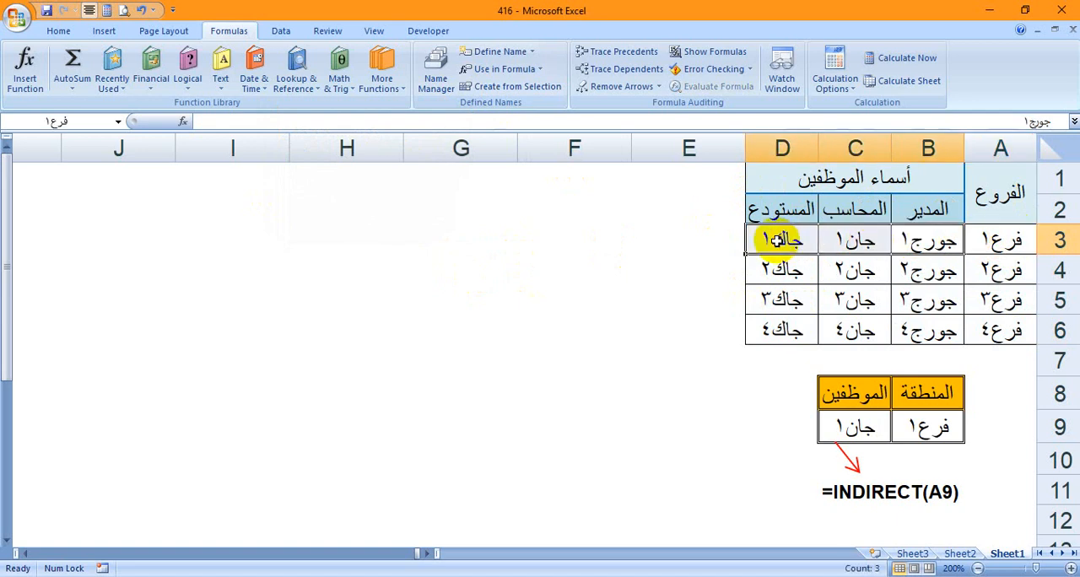
click(118, 122)
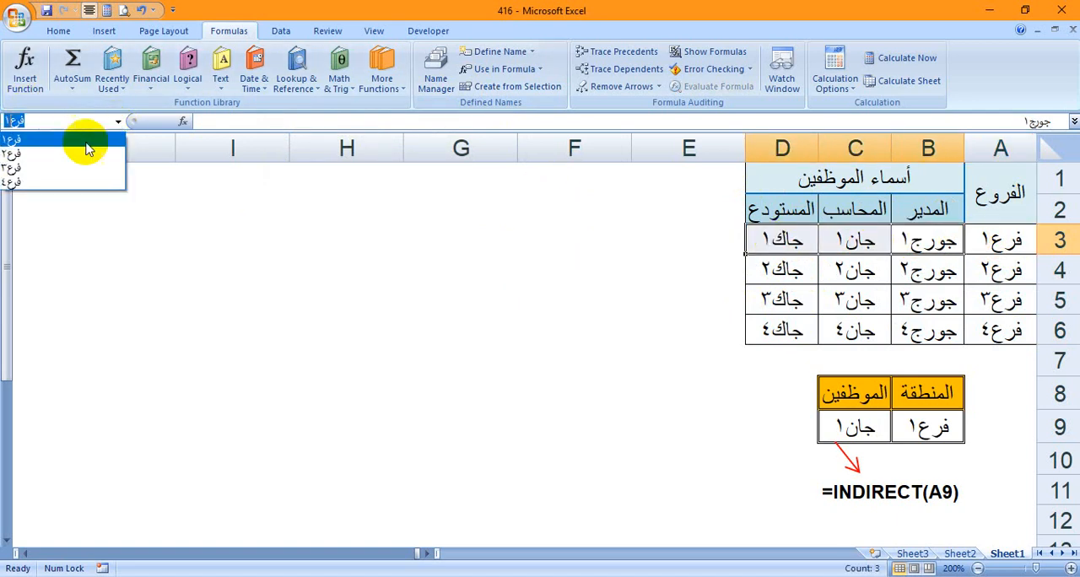
click(363, 266)
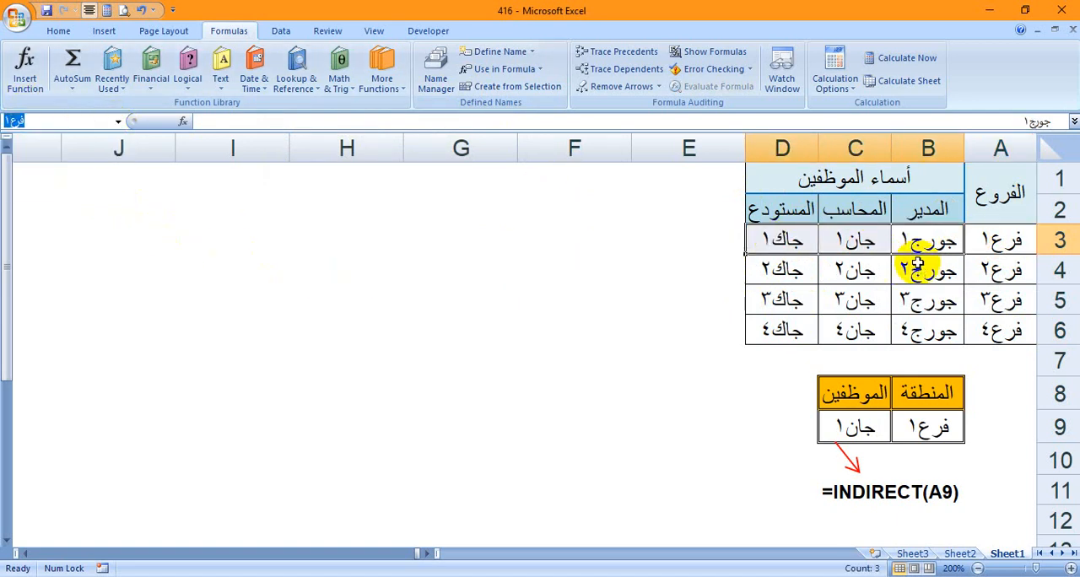
drag(922, 270, 793, 272)
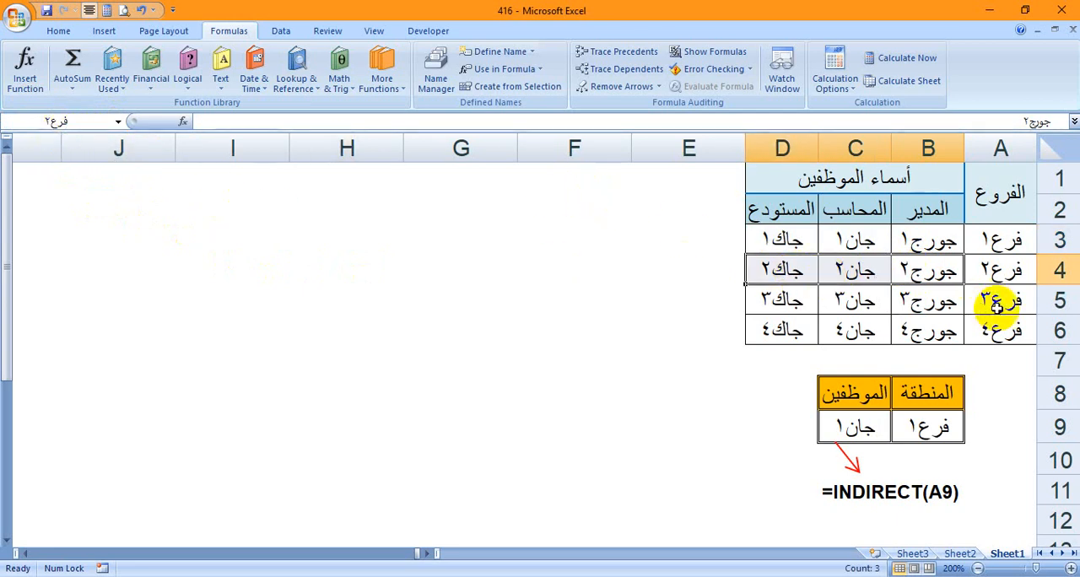
Examine the data validation list source of the region cell B9 and the branches it offers, leaving both unchanged
click(935, 430)
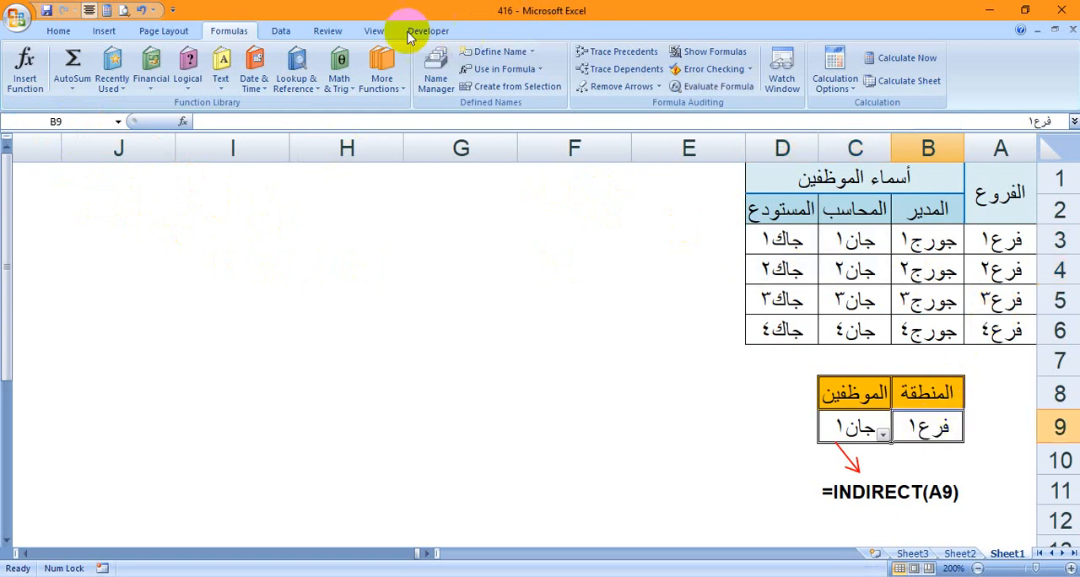
click(285, 31)
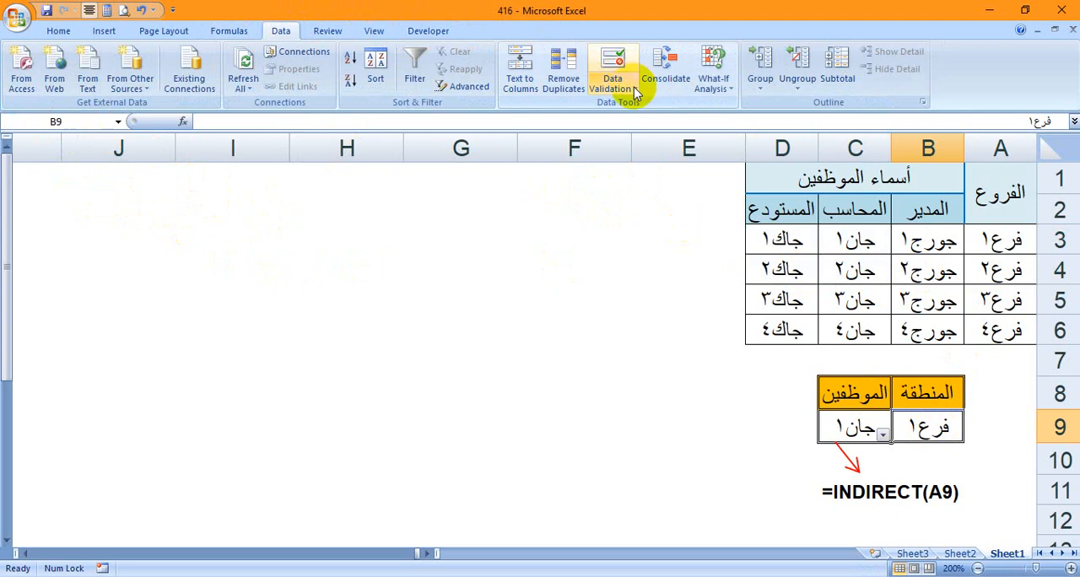
click(614, 83)
click(646, 108)
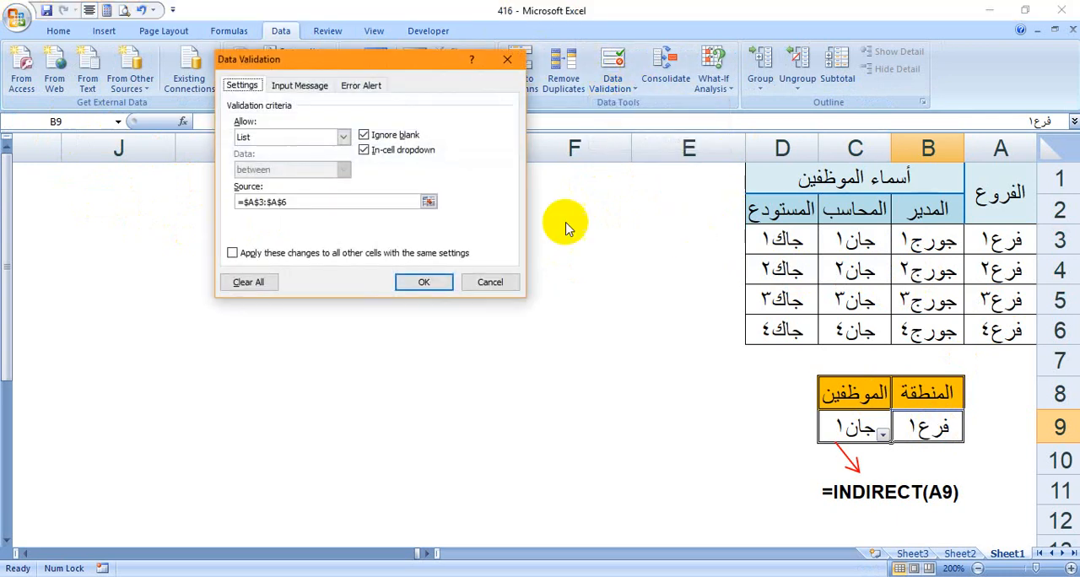
click(355, 203)
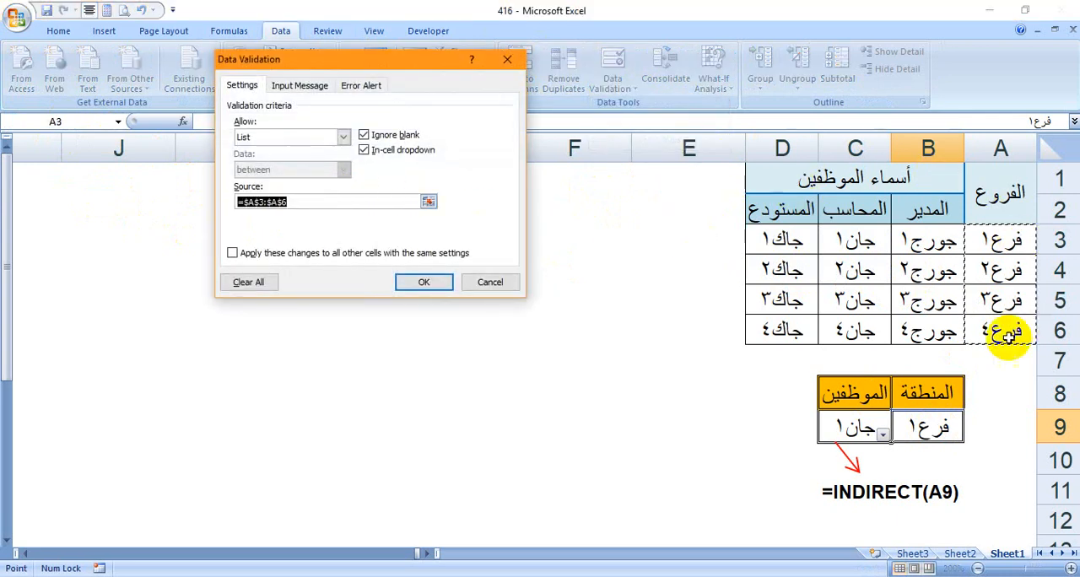
click(489, 282)
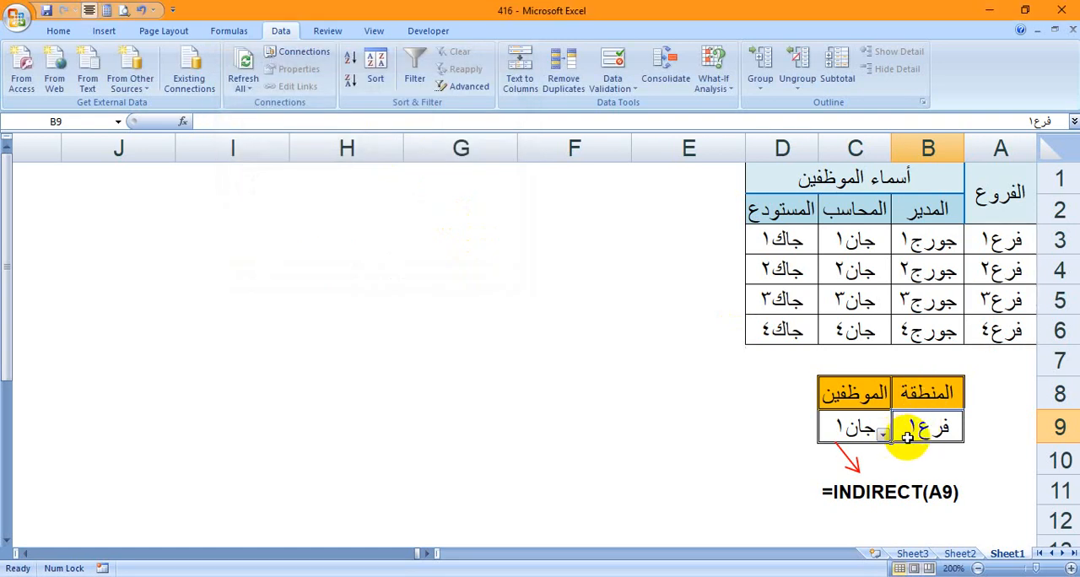
click(883, 434)
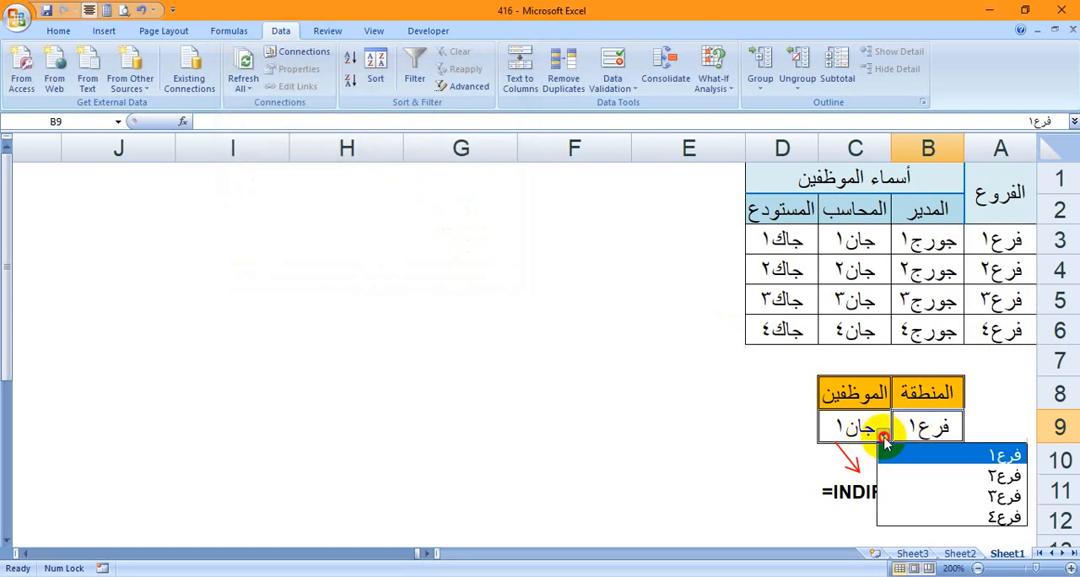
key(Escape)
Examine the data validation list source of the employee cell C9 and leave its settings unchanged
click(829, 434)
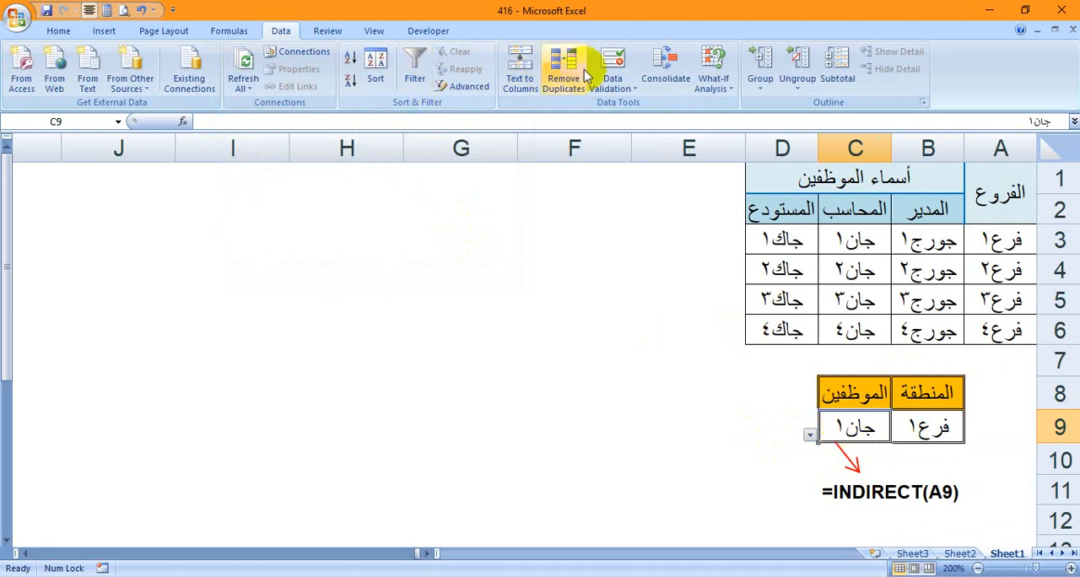
click(622, 84)
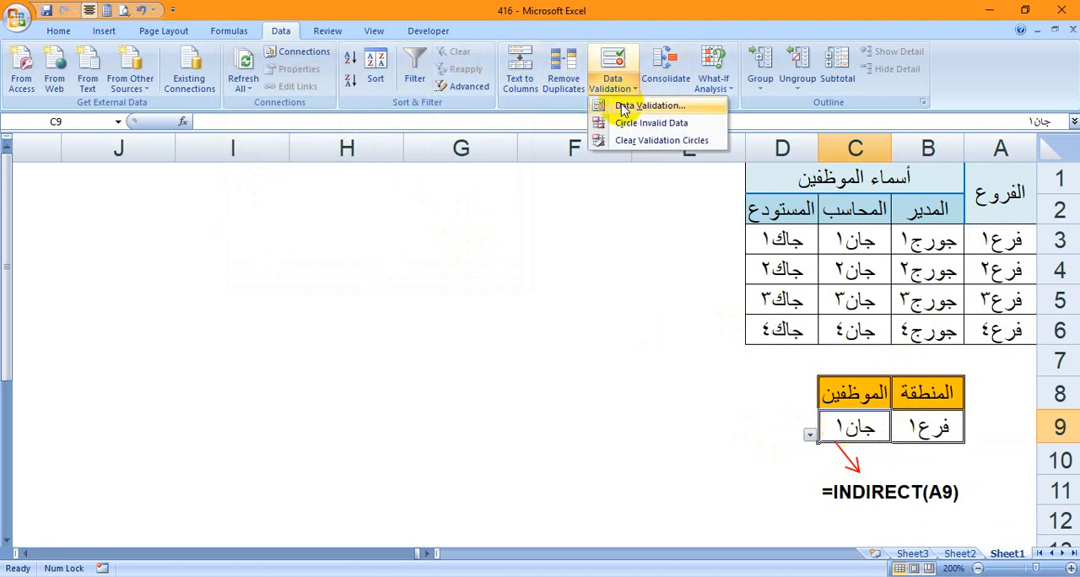
click(623, 107)
drag(330, 200, 159, 198)
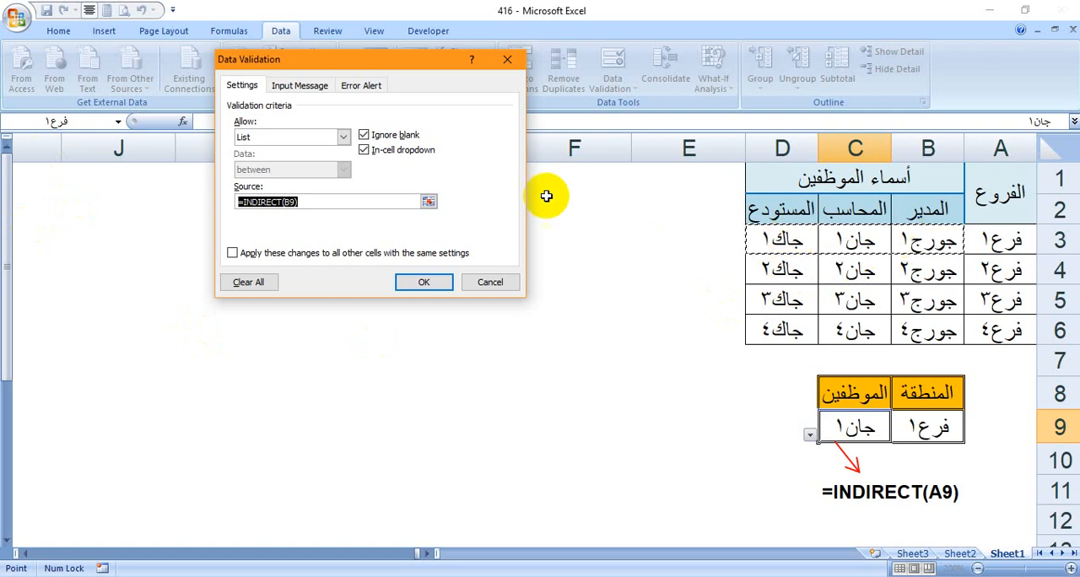
click(493, 283)
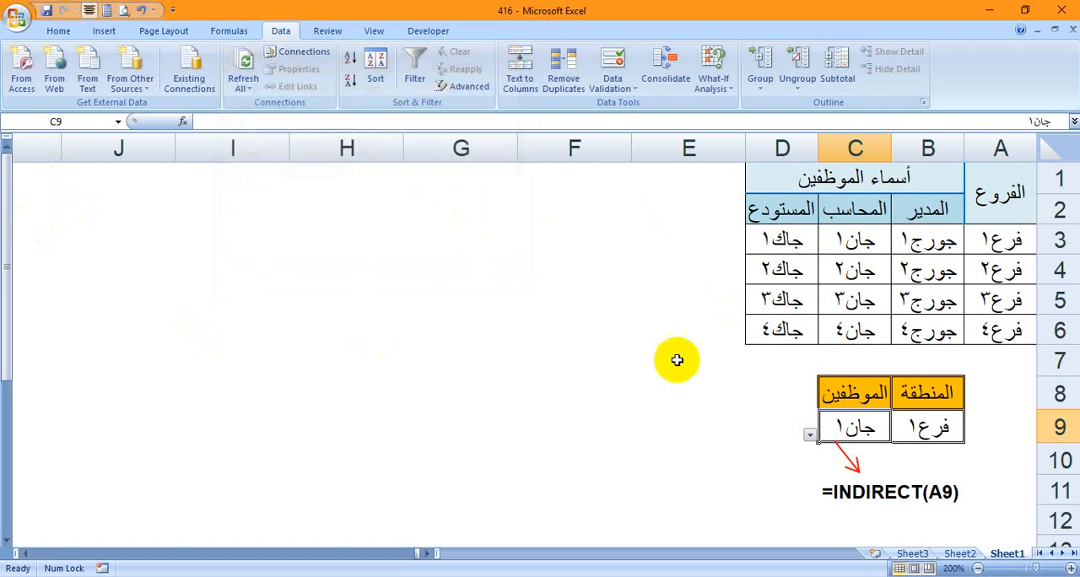
Choose the branch فرع٣ in region cell B9 and that branch's accountant in employee cell C9 from their drop-down lists
click(895, 436)
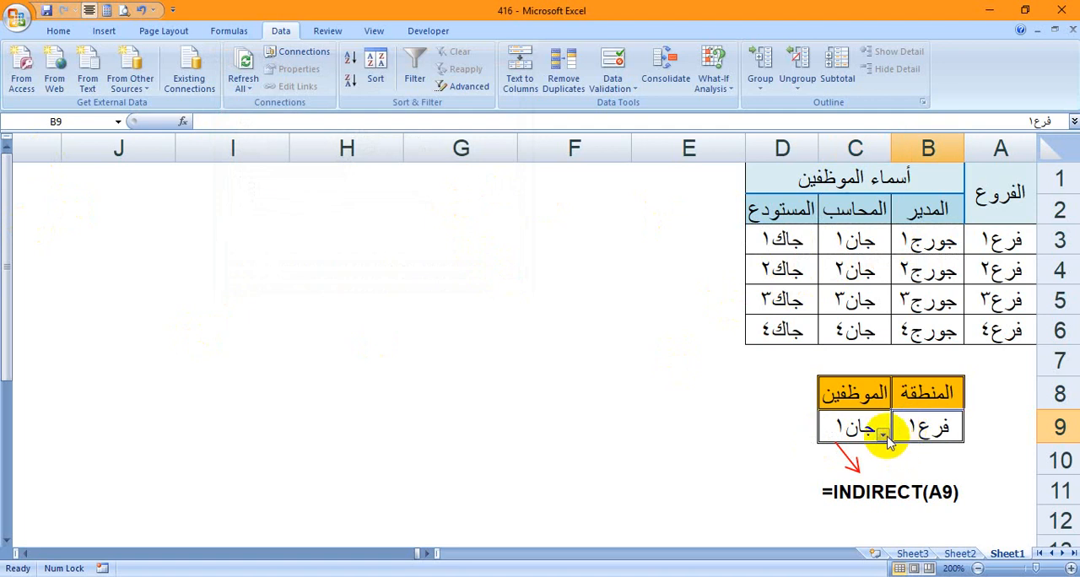
click(883, 434)
click(943, 497)
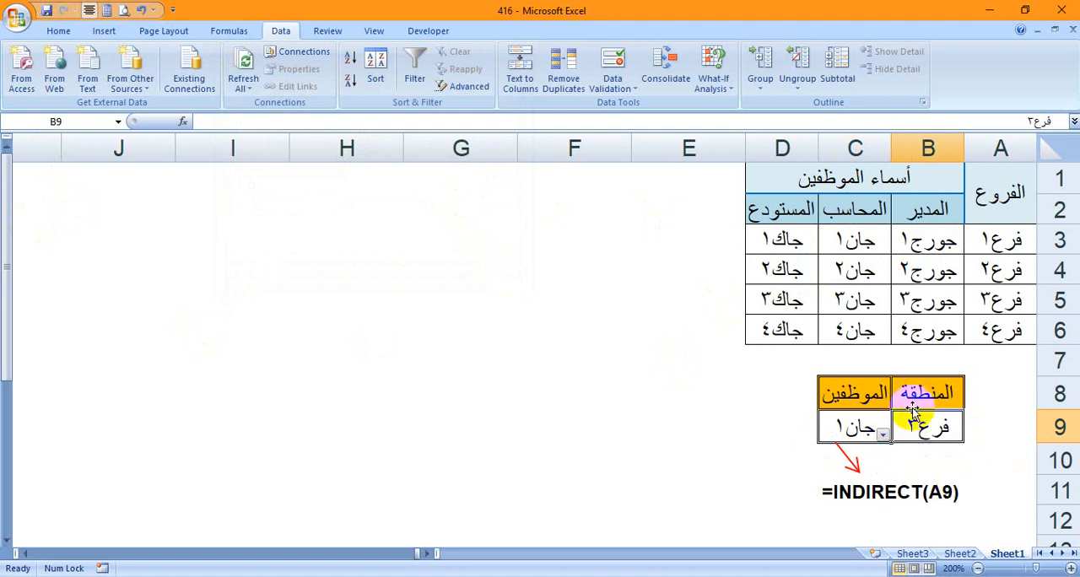
click(856, 428)
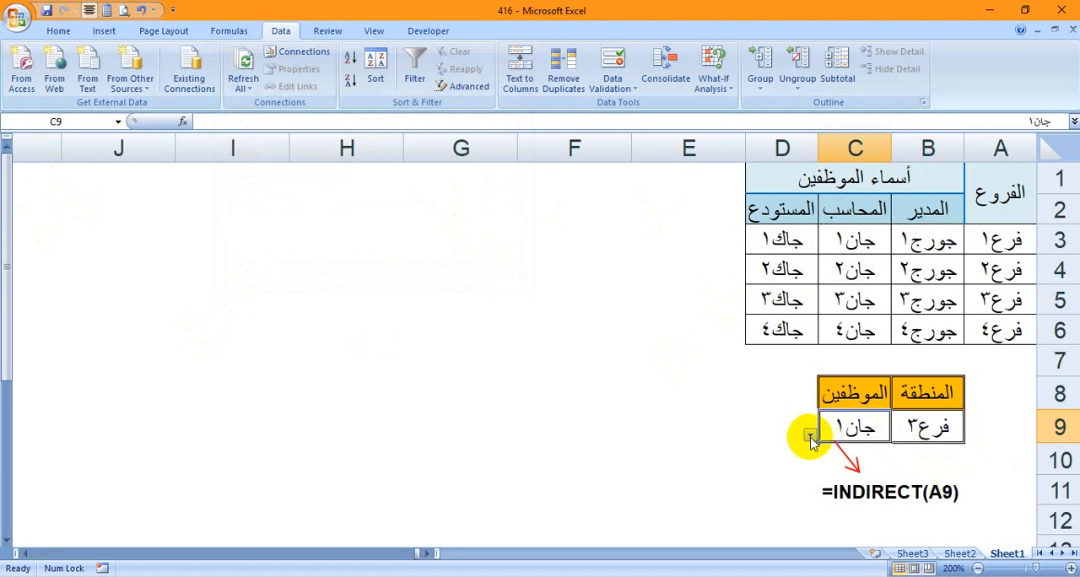
click(810, 436)
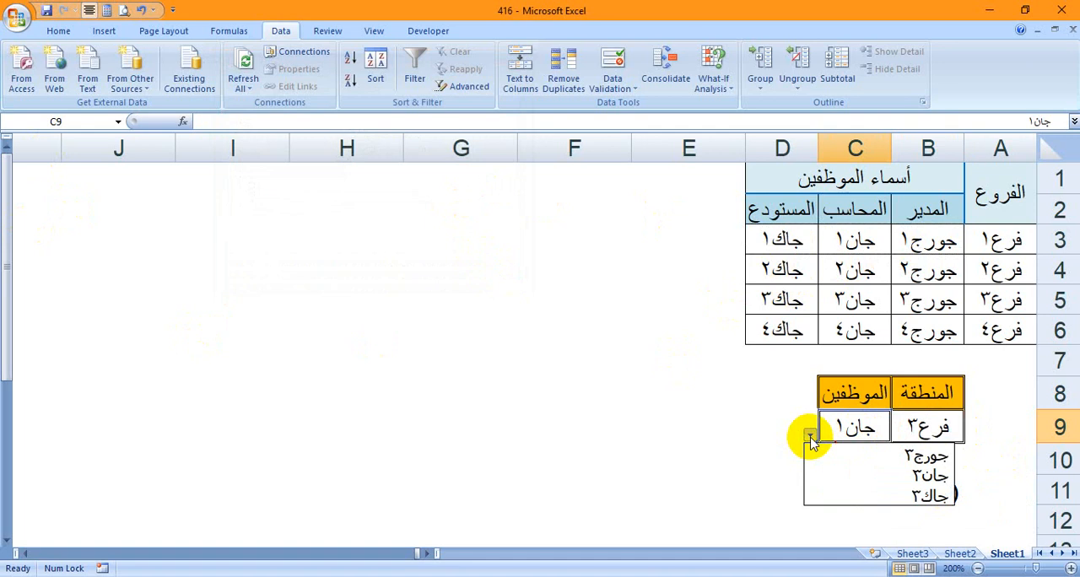
click(847, 473)
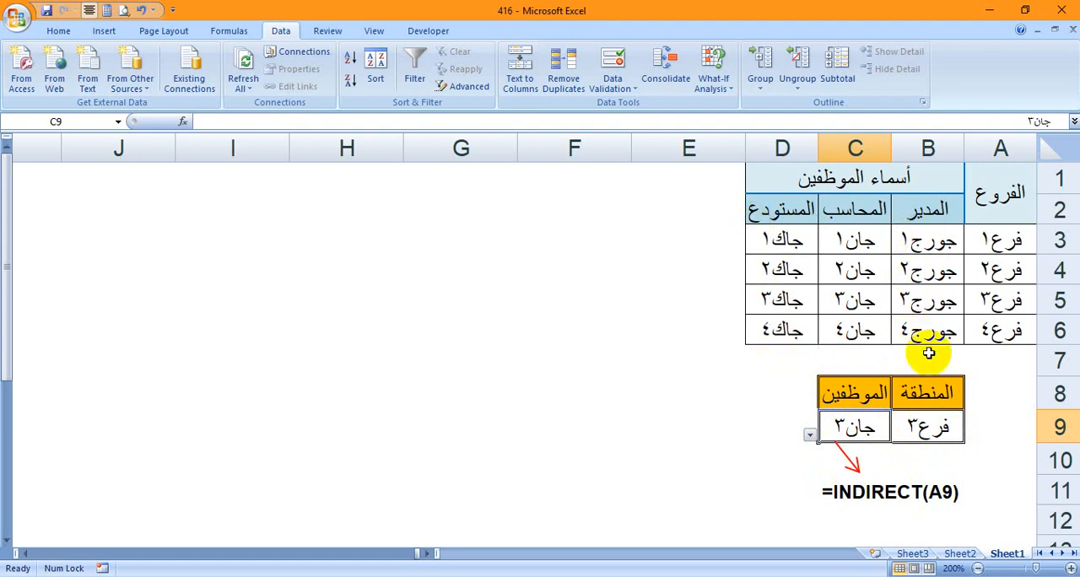
click(918, 428)
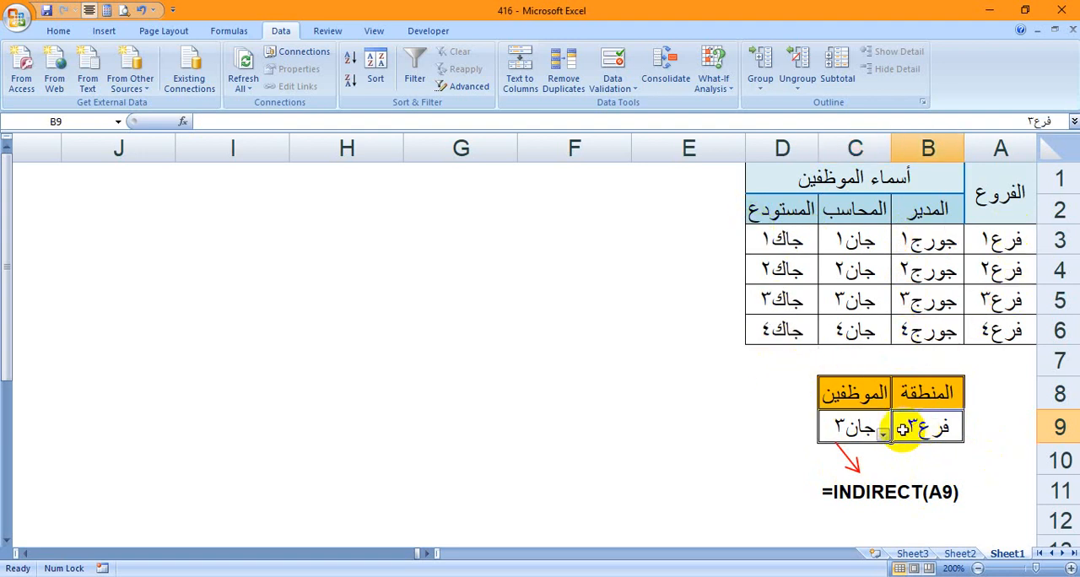
click(838, 428)
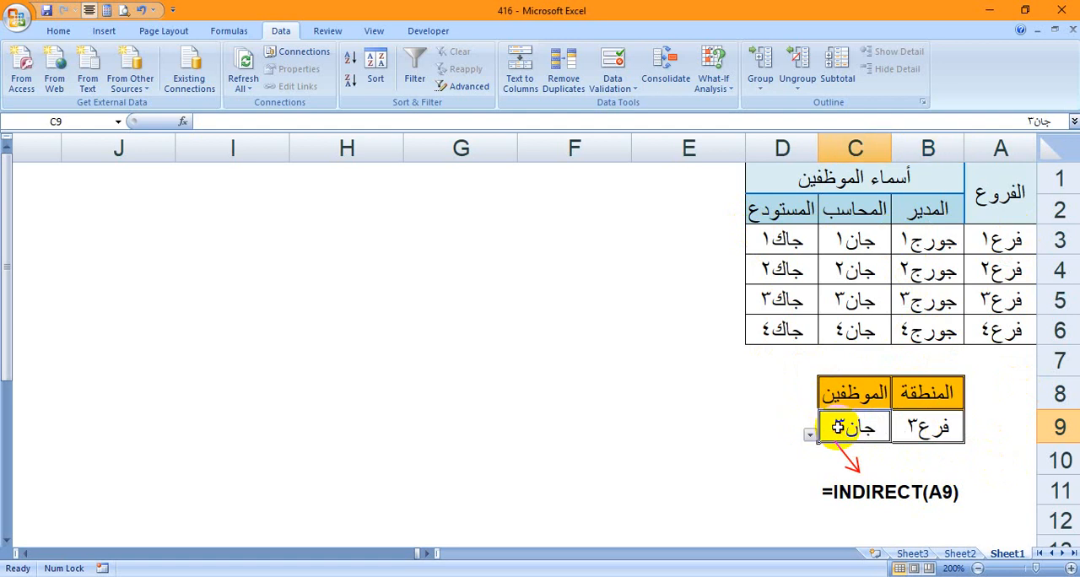
click(753, 488)
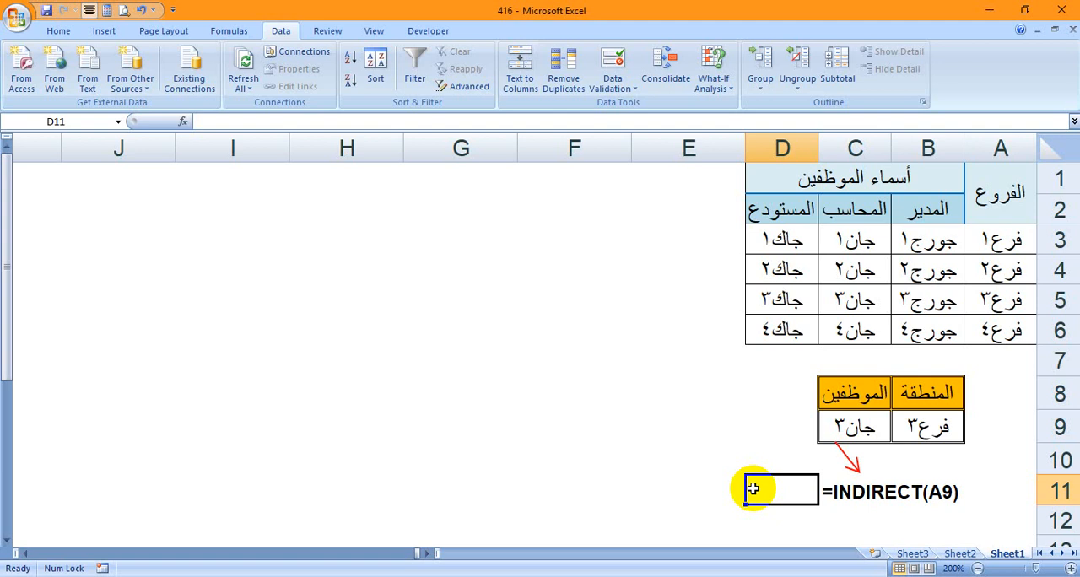